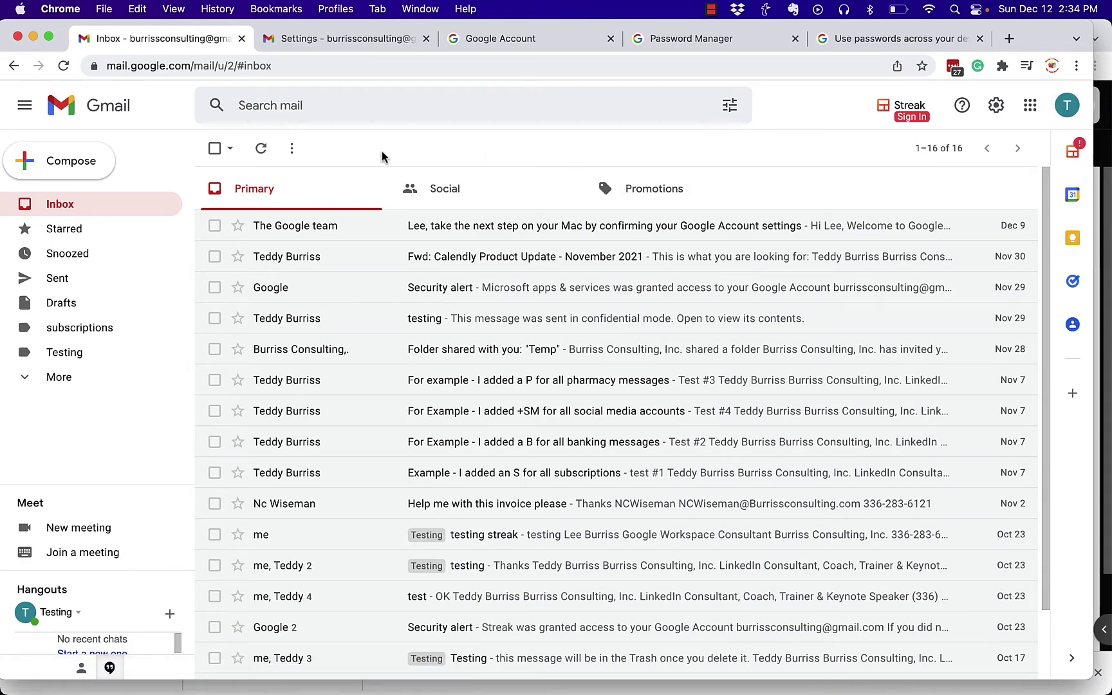
Switch from Gmail's advanced settings to the Google Account Security page and reload it.
left_click(377, 40)
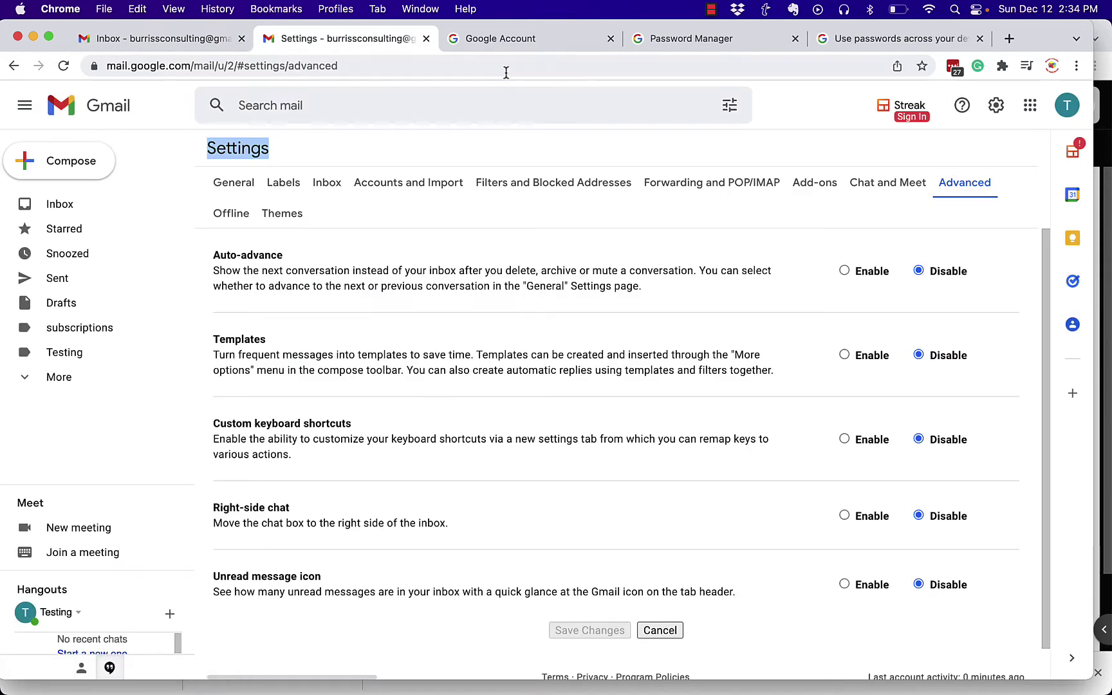
left_click(509, 38)
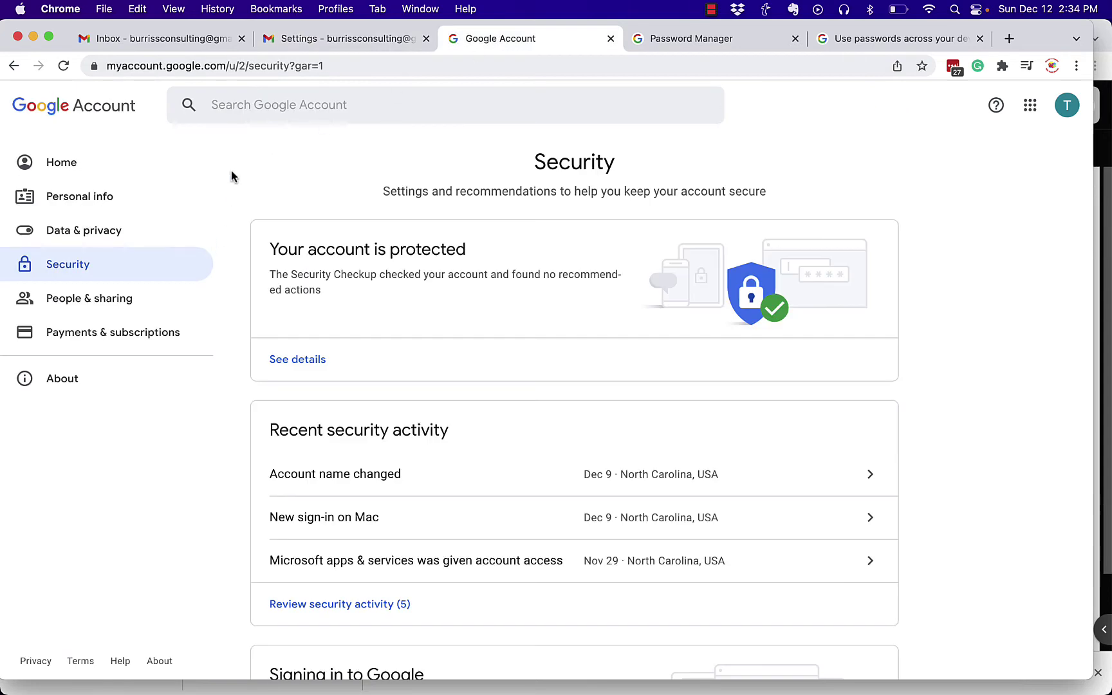
left_click(224, 65)
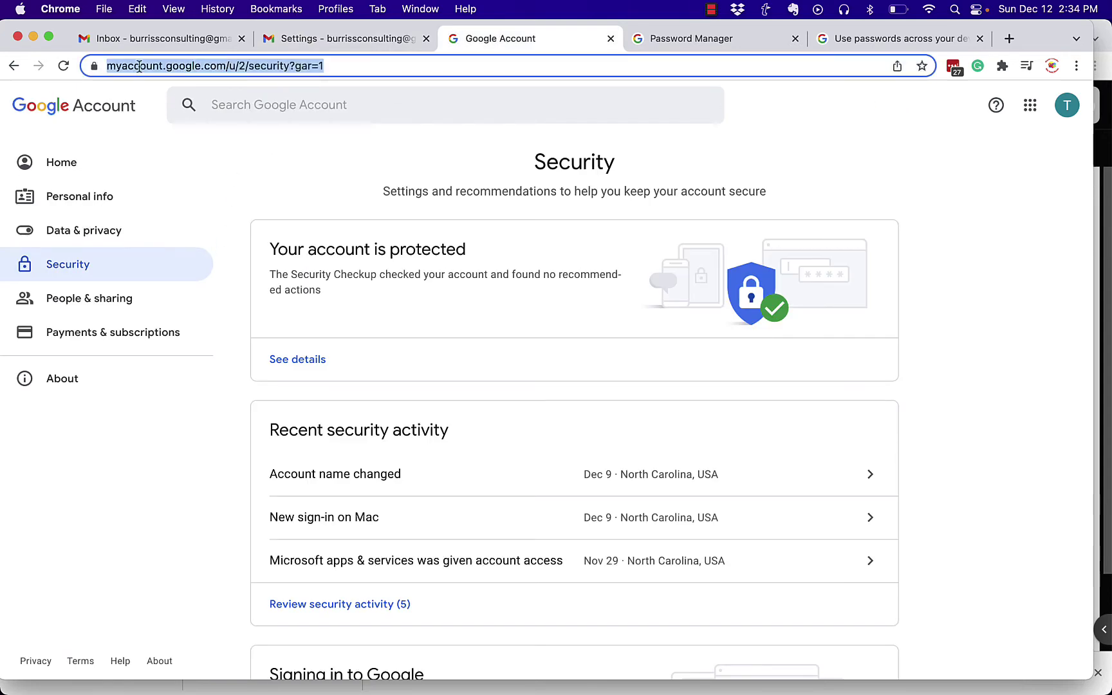
scroll(261, 218, "up", 1)
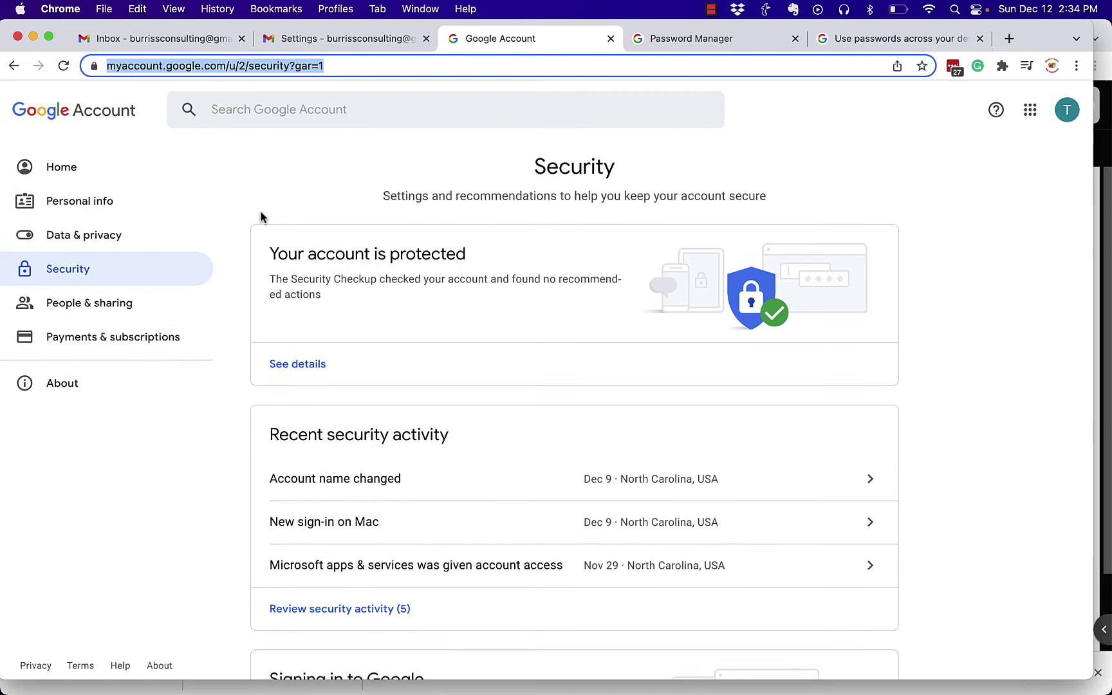
left_click(62, 267)
scroll(448, 386, "down", 3)
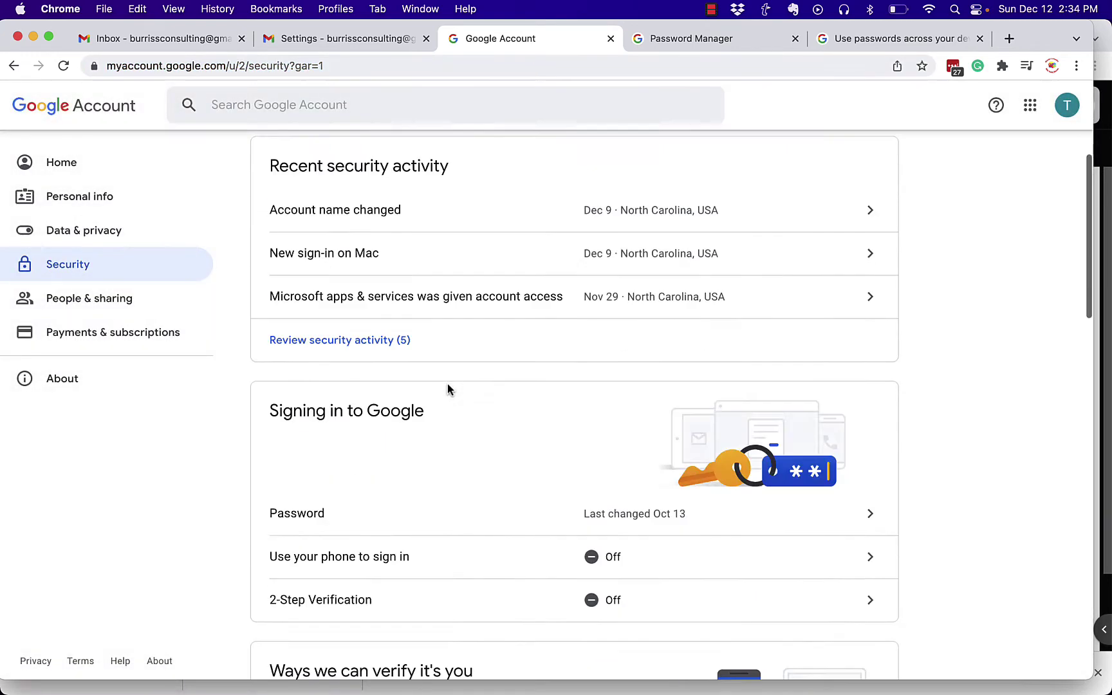
scroll(448, 386, "down", 4)
scroll(447, 386, "down", 3)
scroll(448, 387, "down", 1)
scroll(448, 387, "down", 2)
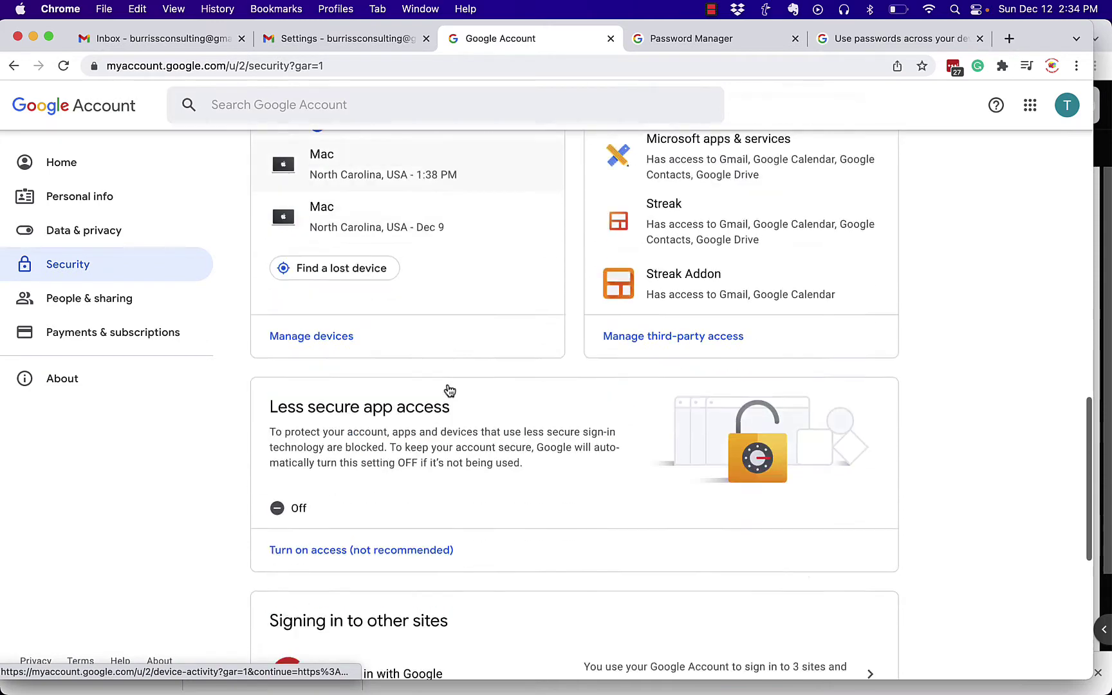
scroll(449, 390, "down", 3)
scroll(449, 389, "down", 3)
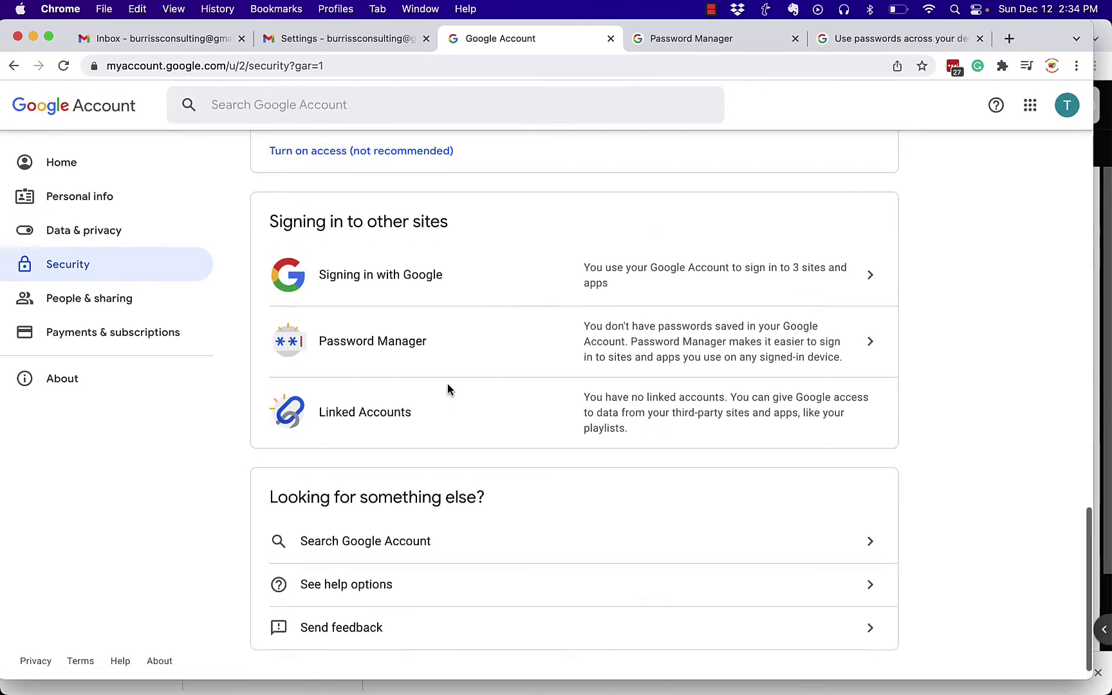
Review Google Password Manager's settings, then return to its empty welcome page.
left_click(380, 349)
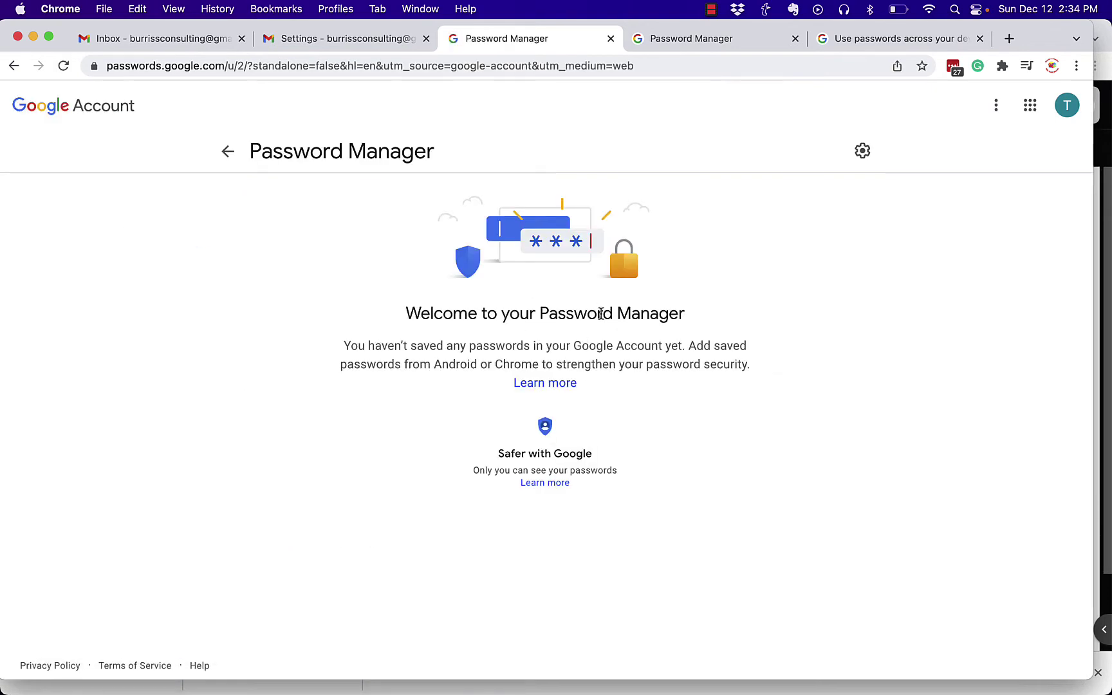
left_click(862, 151)
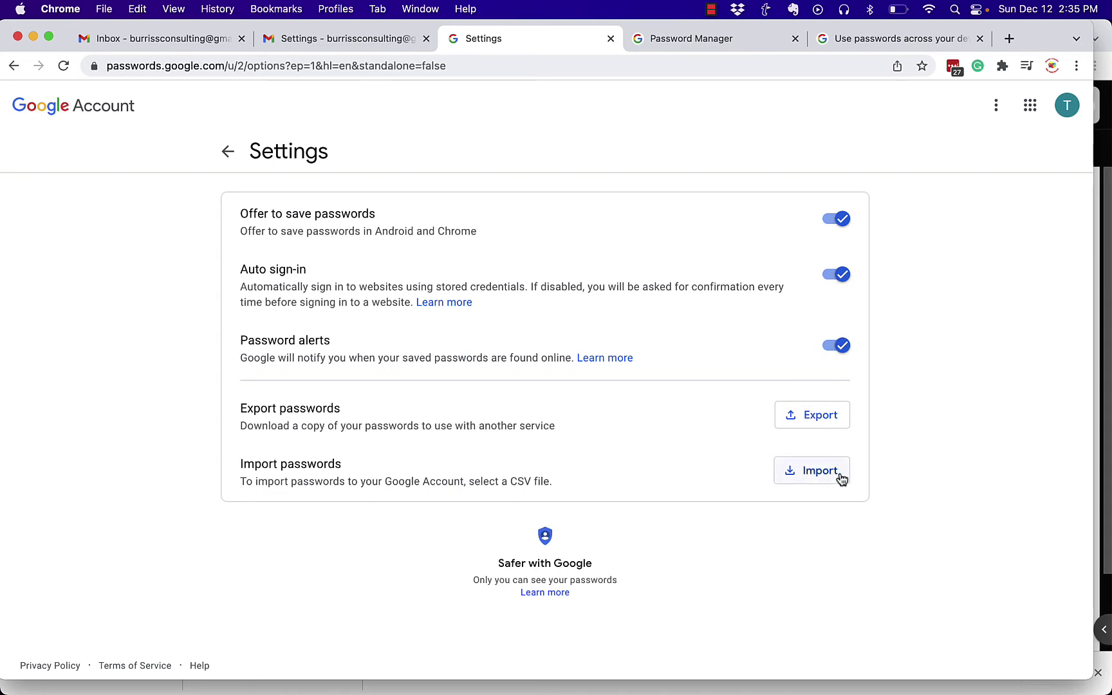
scroll(389, 226, "up", 1)
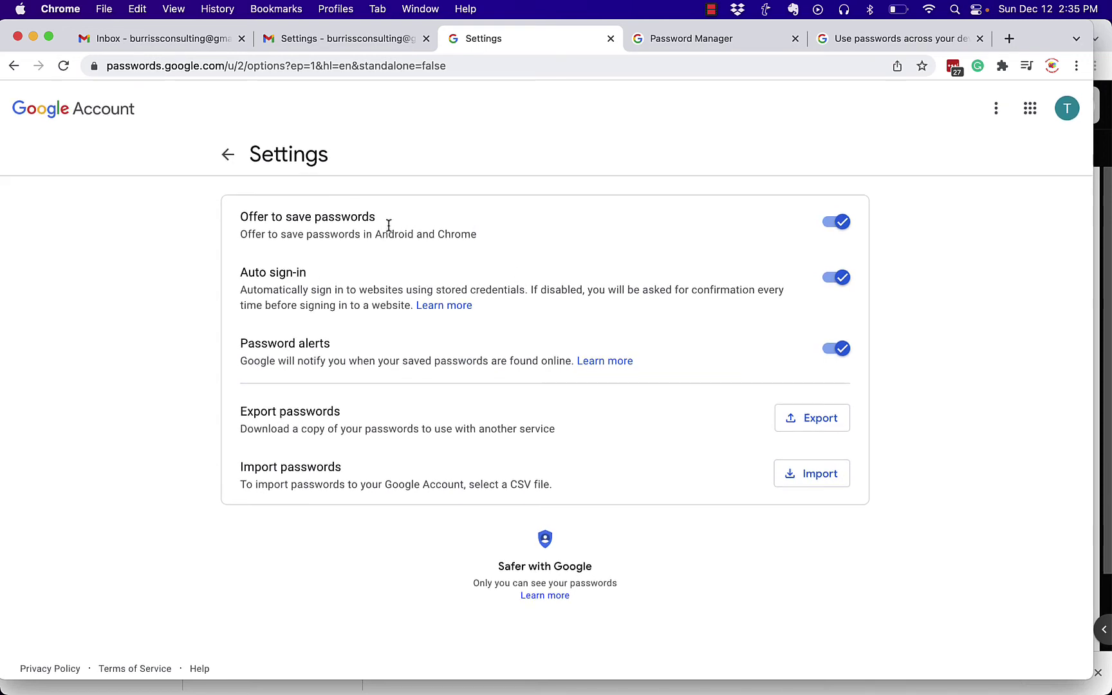
left_click(228, 154)
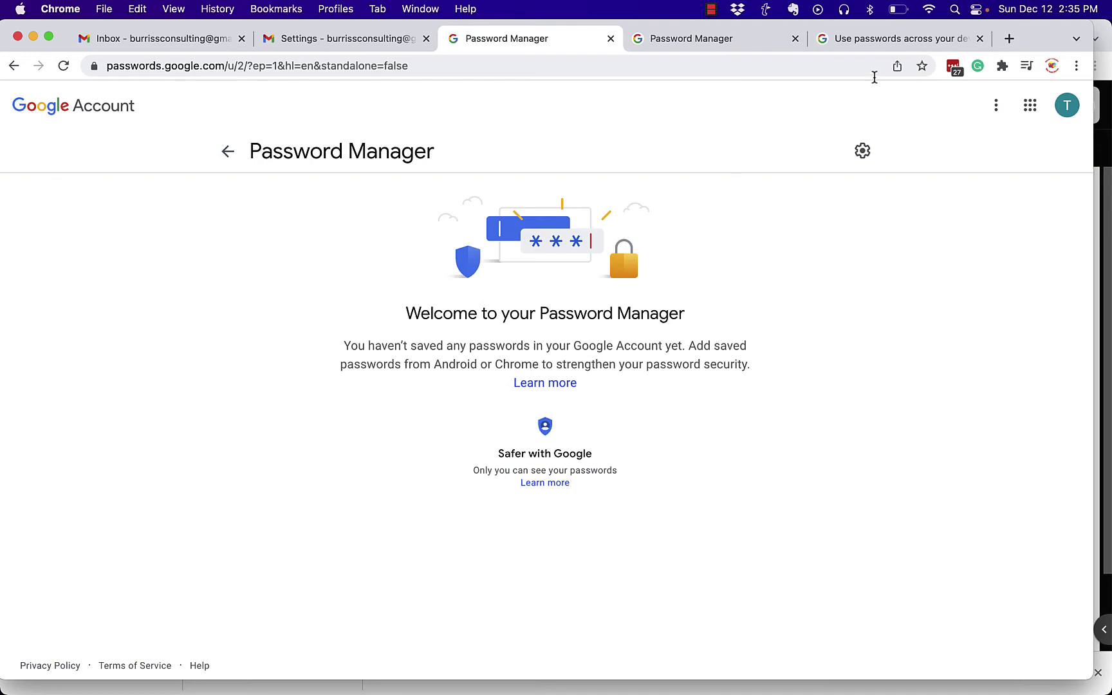
Switch to the 'Use passwords across your devices' article and highlight its heading.
left_click(876, 44)
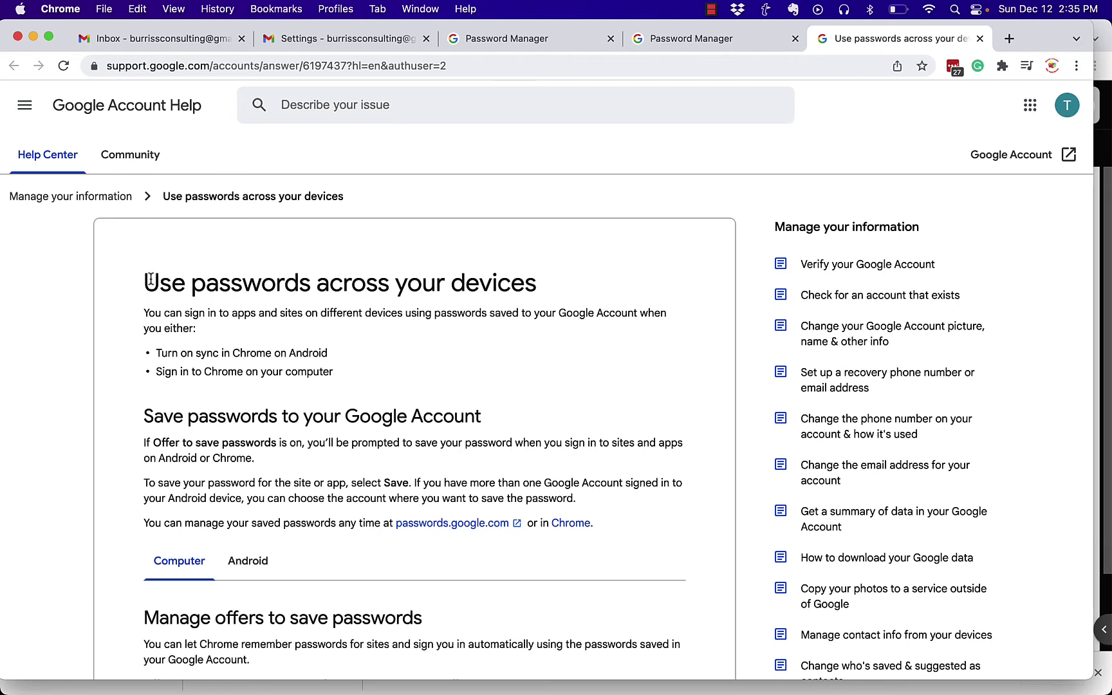
left_click_drag(145, 278, 542, 297)
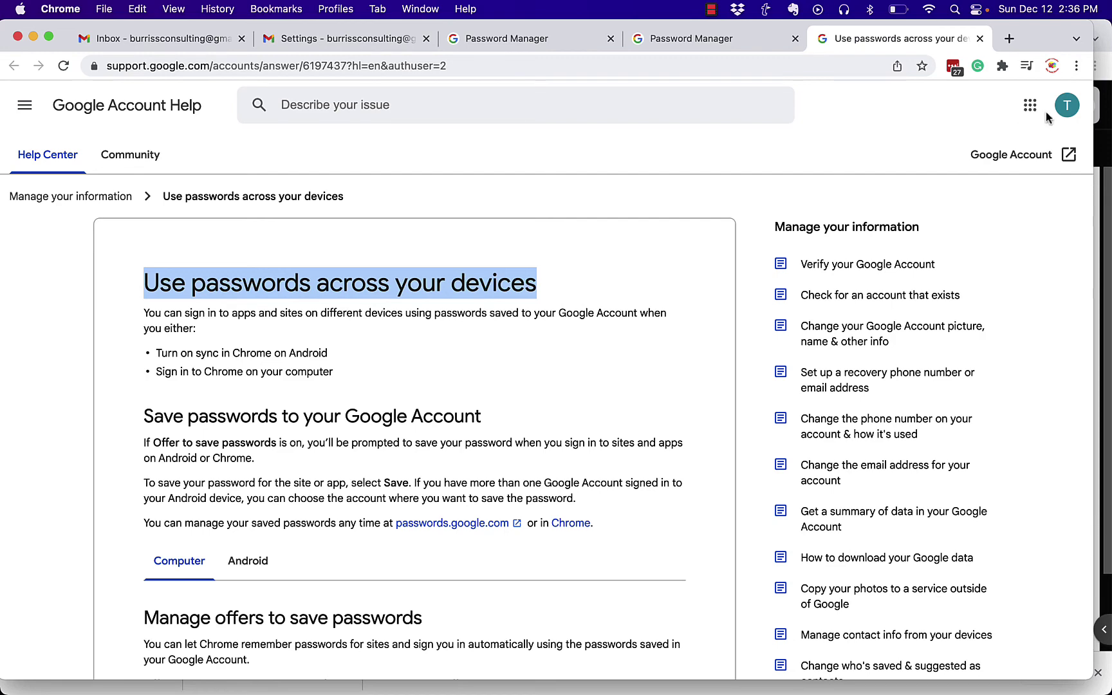
Check the signed-in Google accounts from Gmail settings, then return to the Security page.
left_click(295, 42)
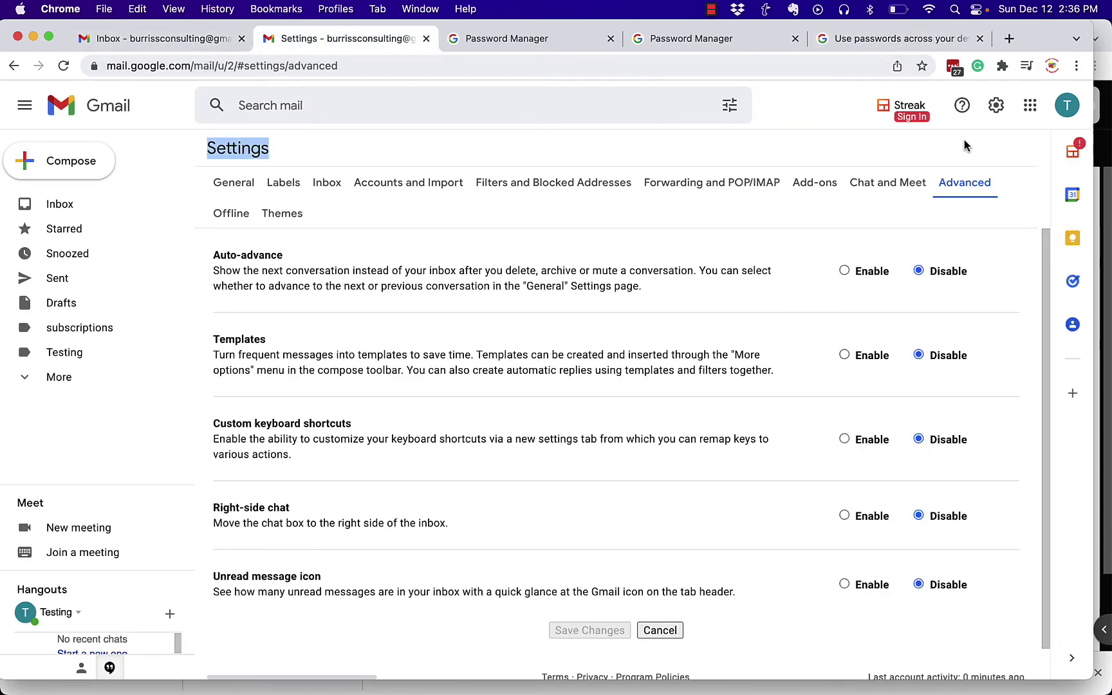
left_click(1067, 113)
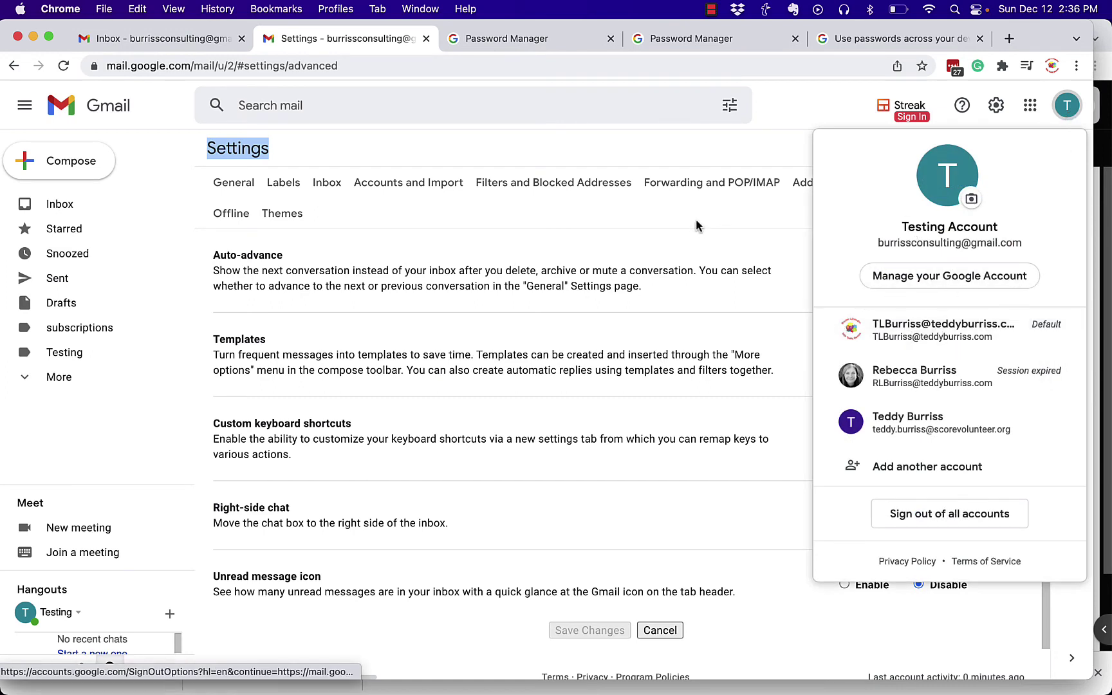
left_click(656, 169)
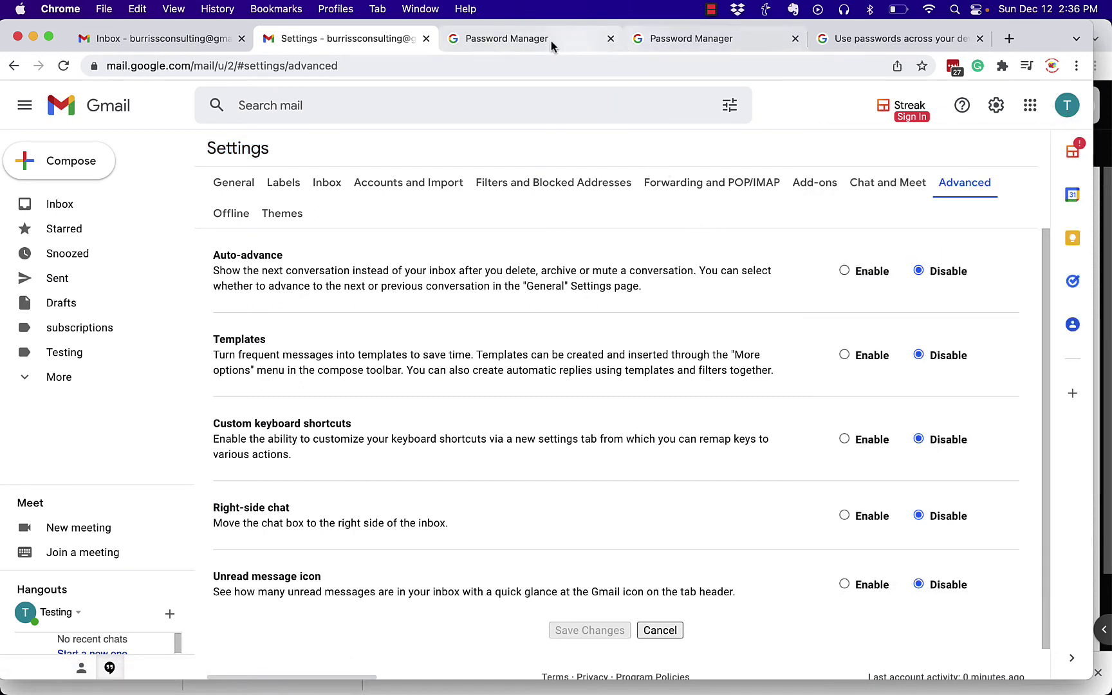
left_click(494, 45)
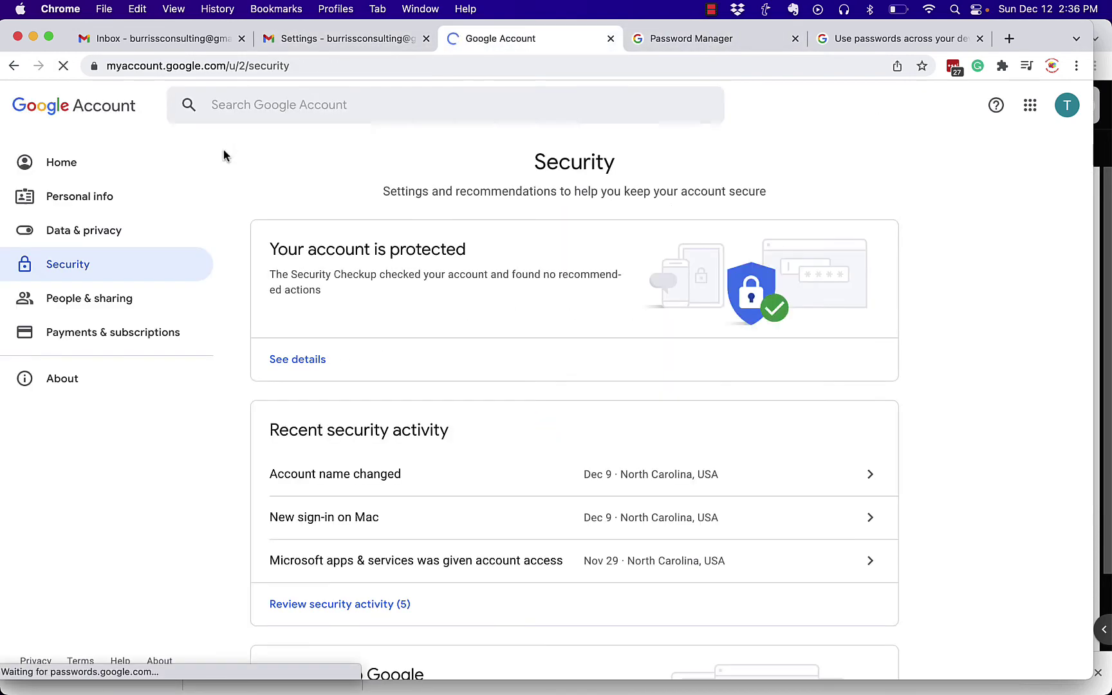
Reload the Security page to confirm 2-Step Verification is still Off.
left_click(73, 260)
scroll(181, 489, "down", 1)
scroll(180, 489, "down", 3)
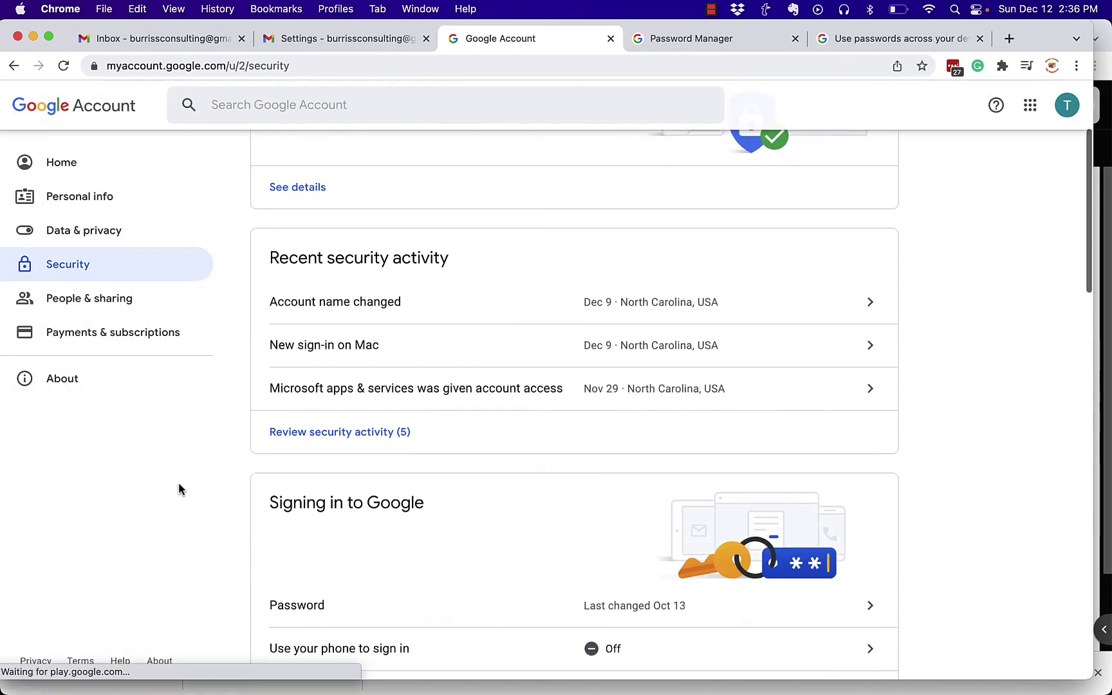
scroll(179, 489, "down", 1)
scroll(178, 489, "down", 3)
scroll(208, 483, "down", 1)
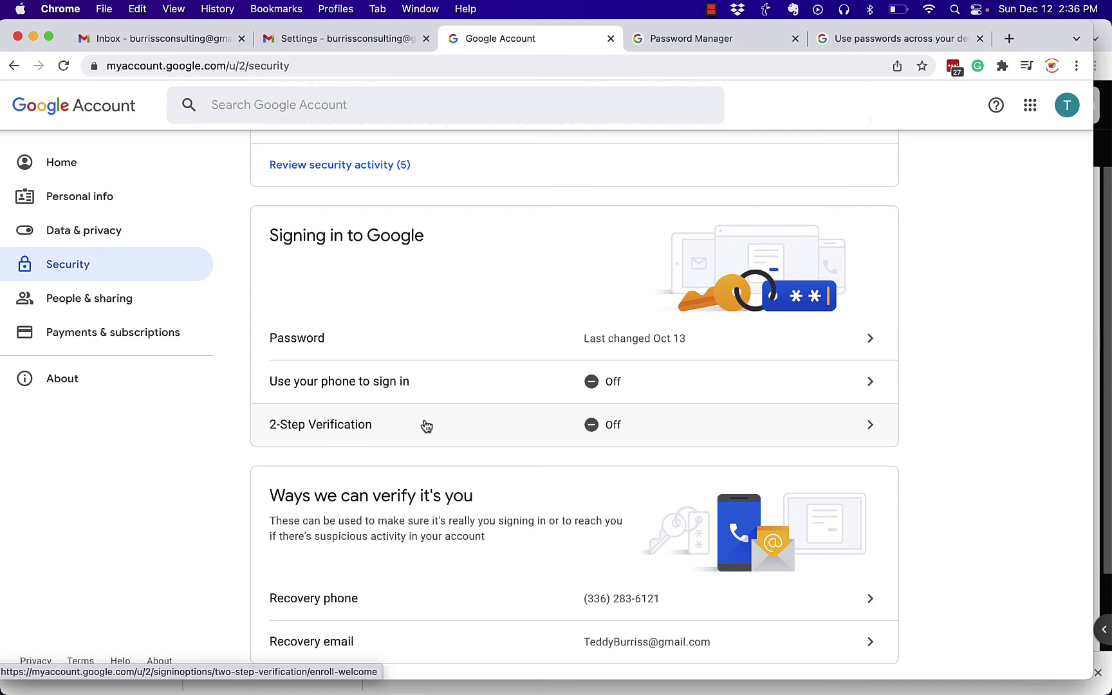
scroll(425, 426, "up", 1)
scroll(426, 426, "down", 5)
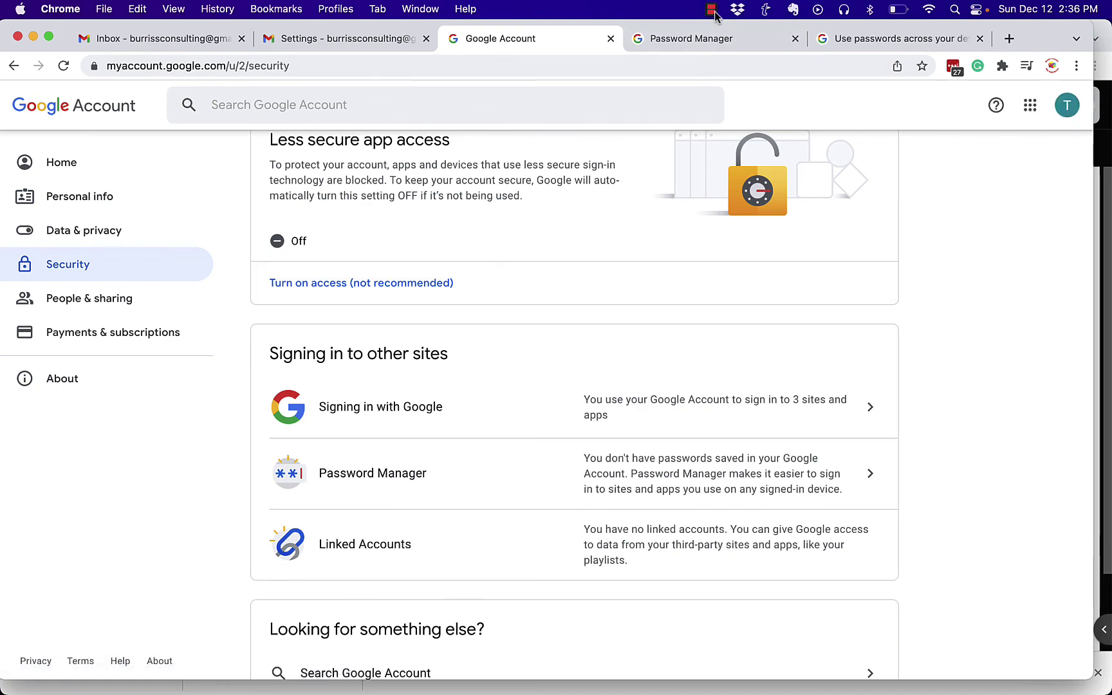
left_click(196, 41)
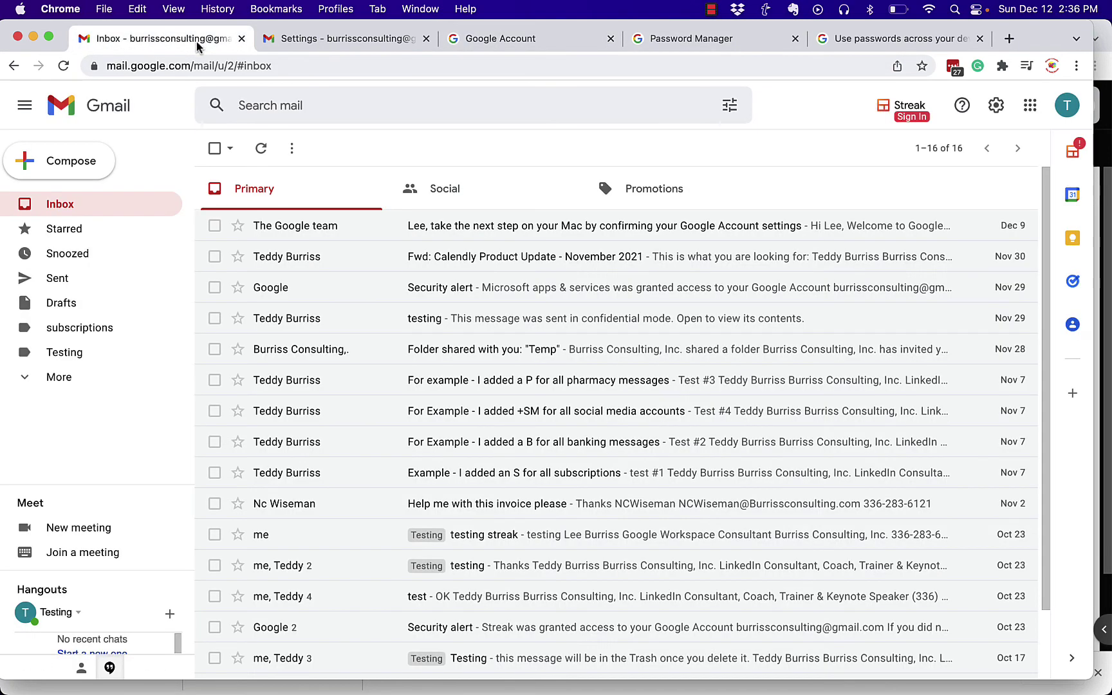